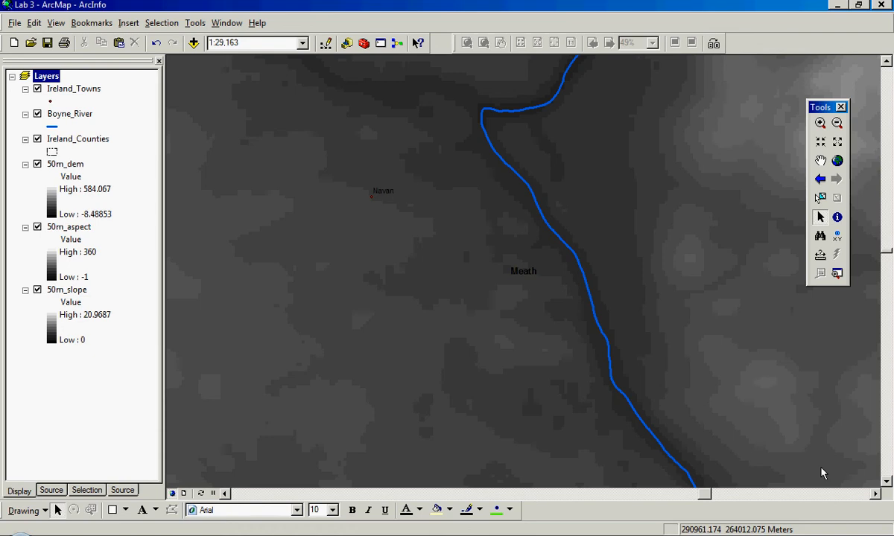
- Switch to the page layout and accept the page setup with A4 portrait paper
click(185, 494)
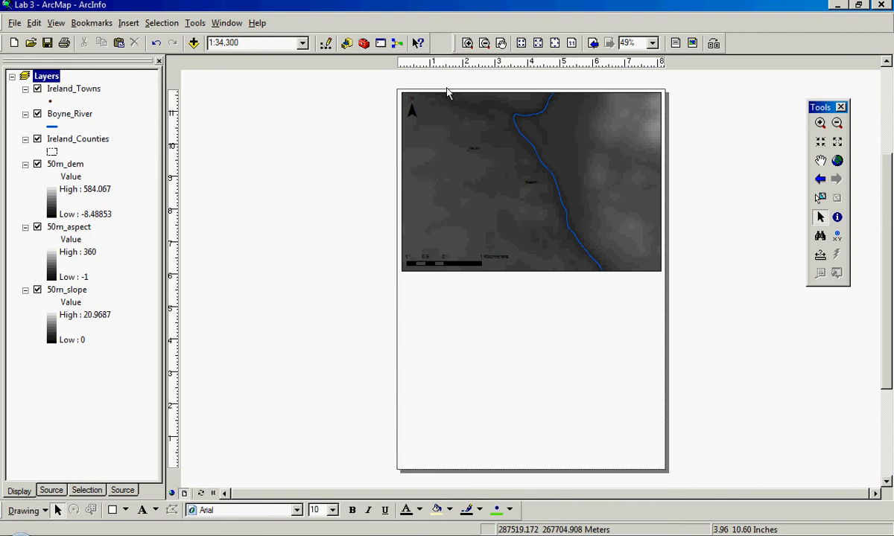
click(14, 25)
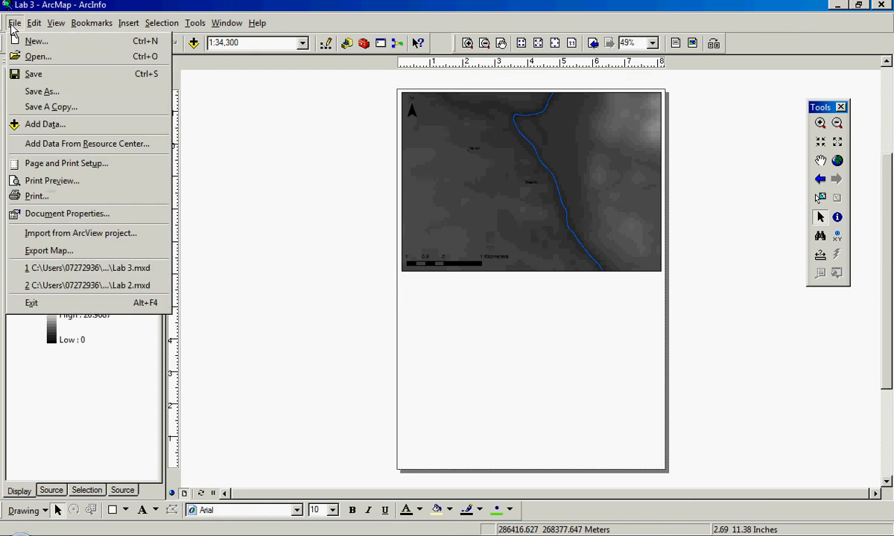
click(58, 165)
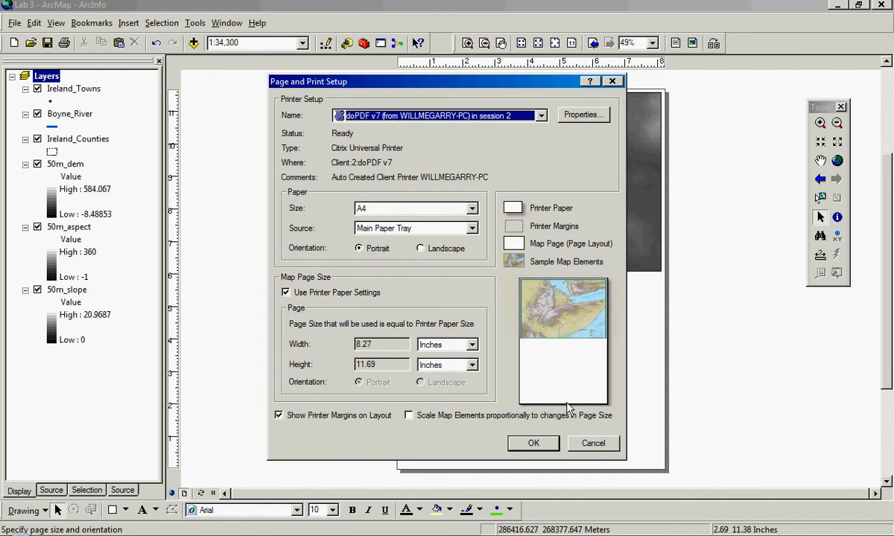
click(530, 442)
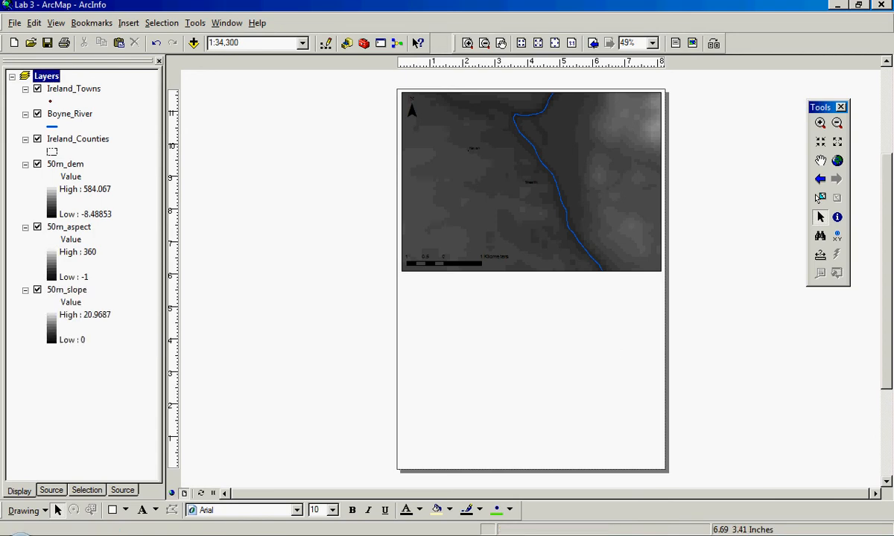
- Insert a new data frame, move it below the existing map and enlarge it to fill the page's lower half
click(616, 243)
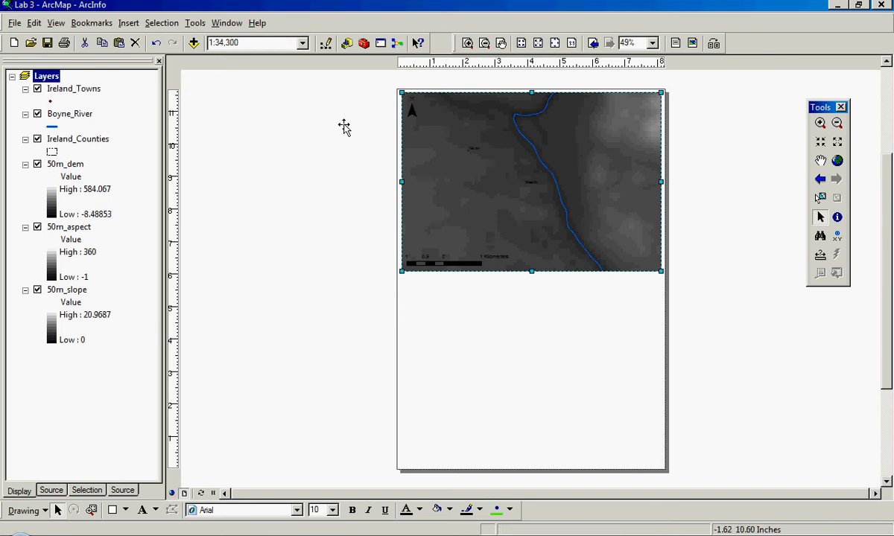
click(131, 26)
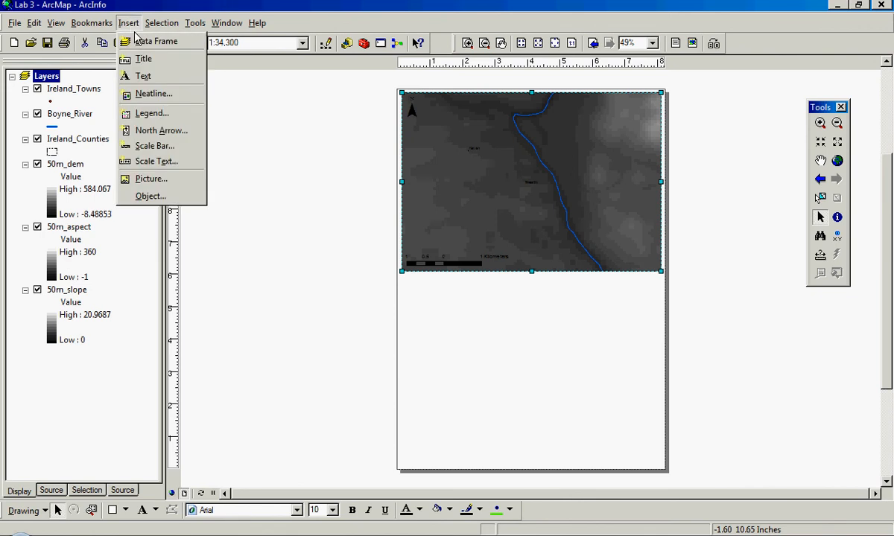
click(136, 38)
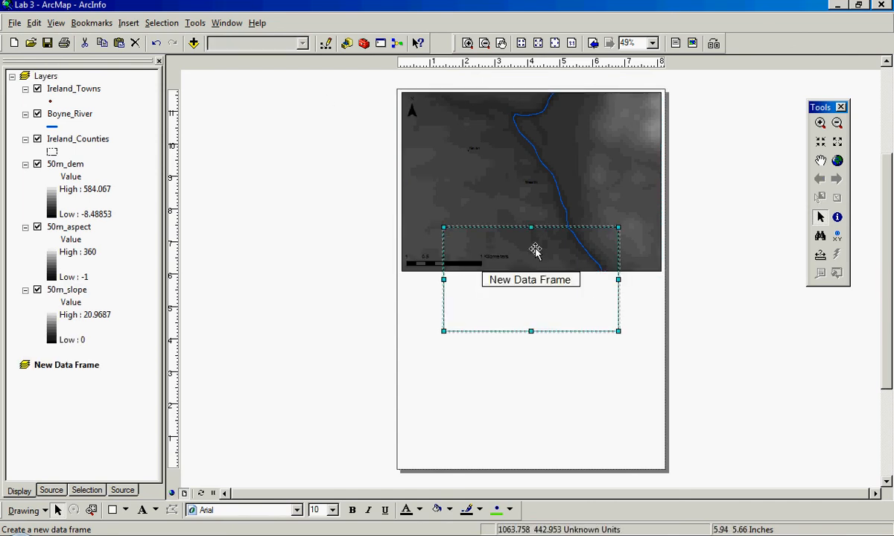
drag(483, 316, 591, 401)
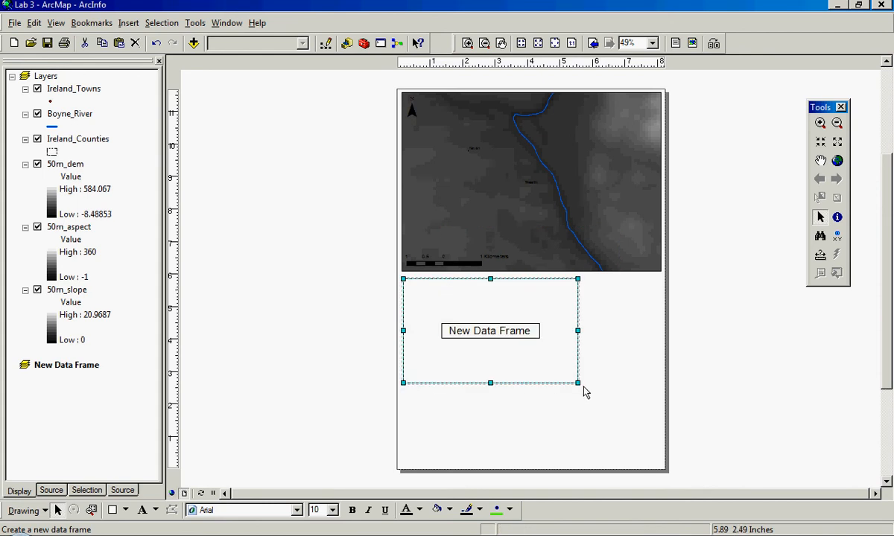
drag(638, 433, 661, 457)
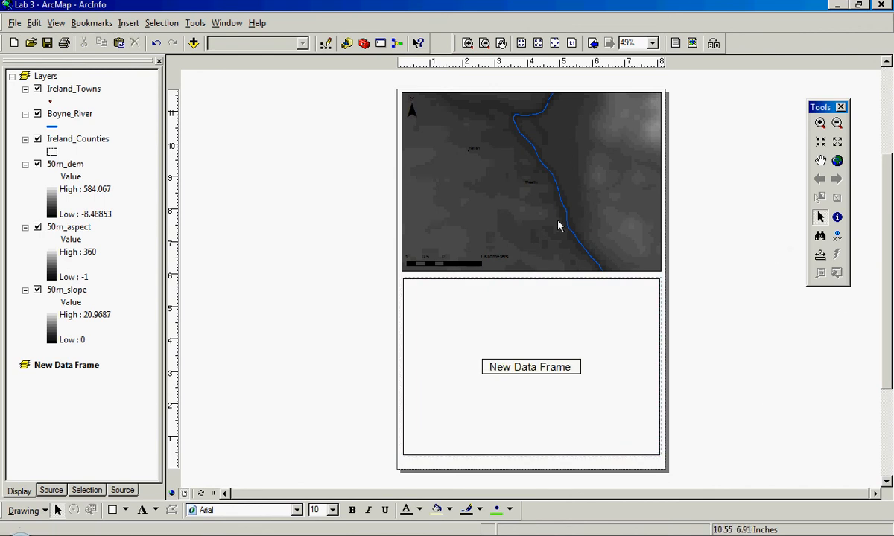
- Activate the upper map's data frame, and reactivate the empty new data frame below it
click(609, 202)
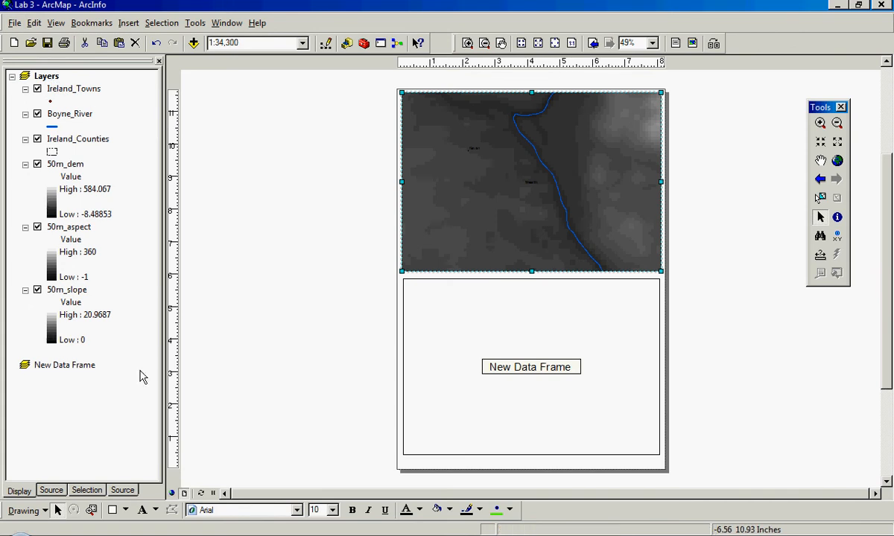
click(513, 348)
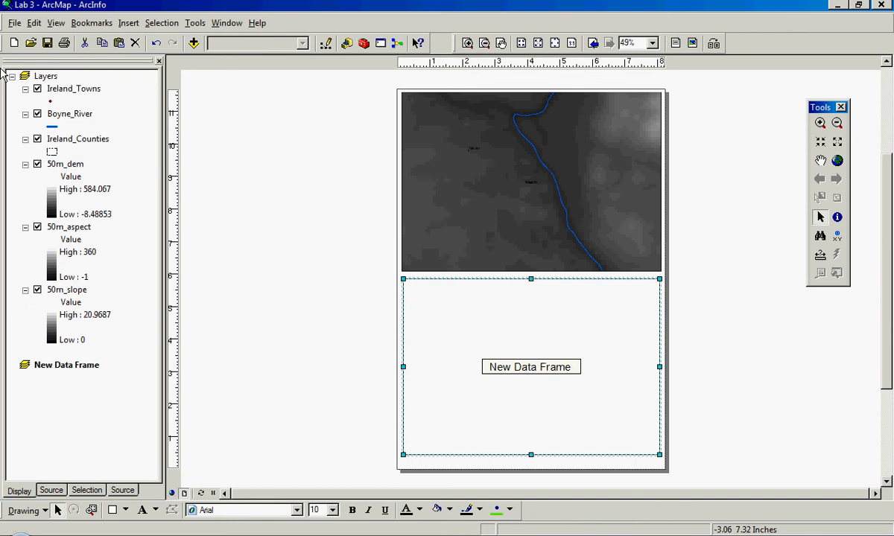
click(72, 90)
drag(72, 117, 75, 146)
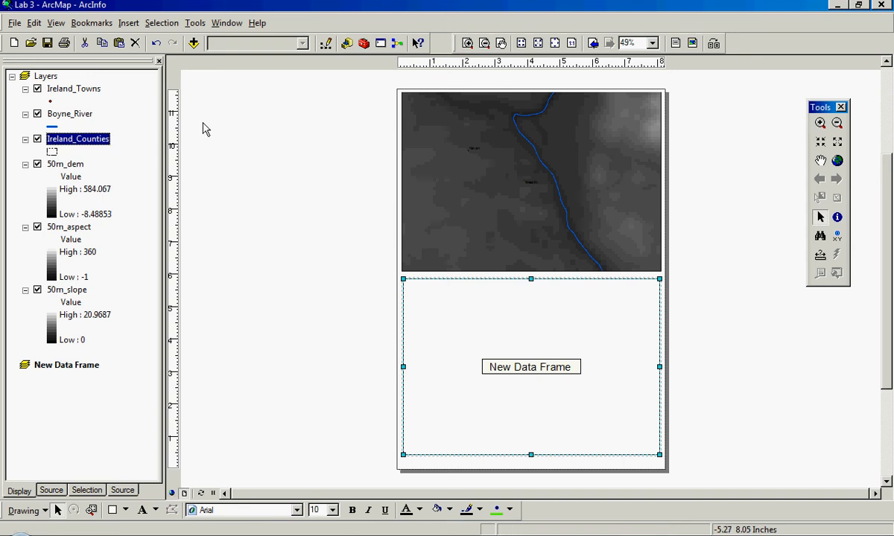
- Add Ireland_Towns.shp from the Lab 1 - Data folder under Week 4 - Practical in GEOG 30750 to the new data frame
click(194, 42)
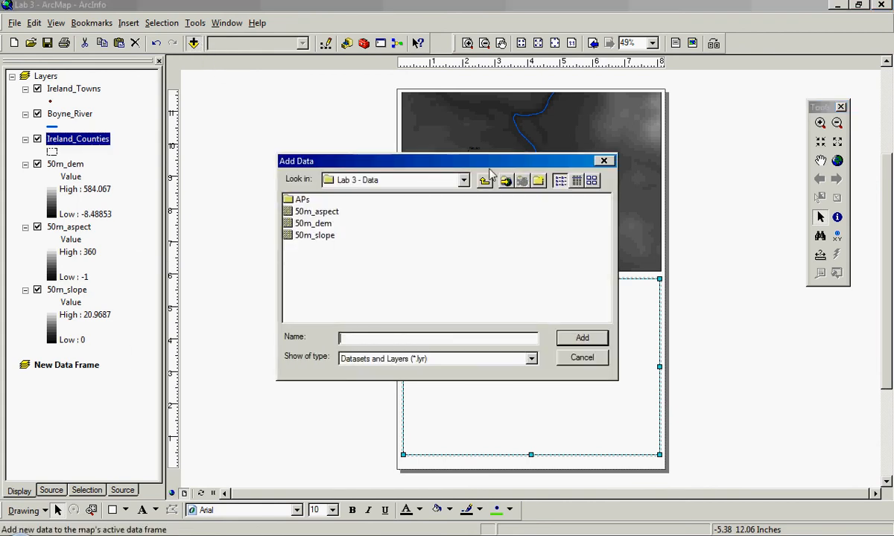
click(463, 181)
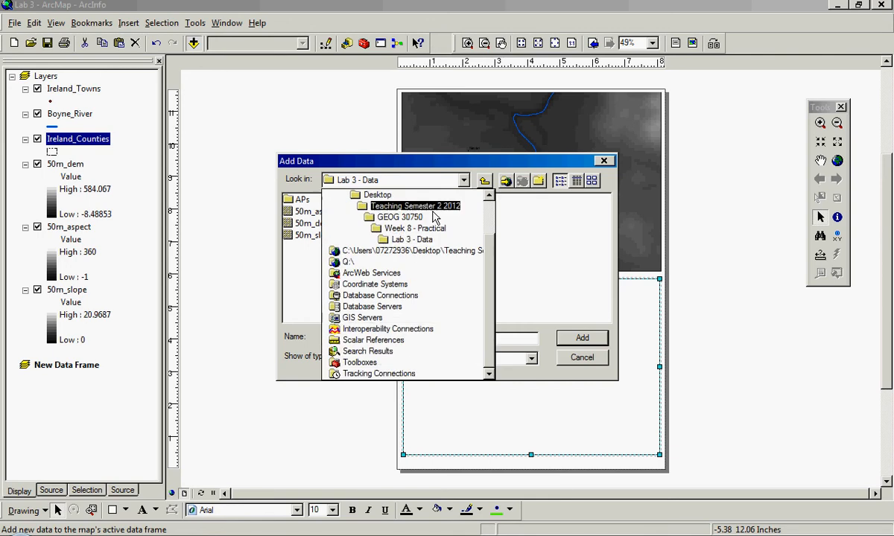
click(399, 216)
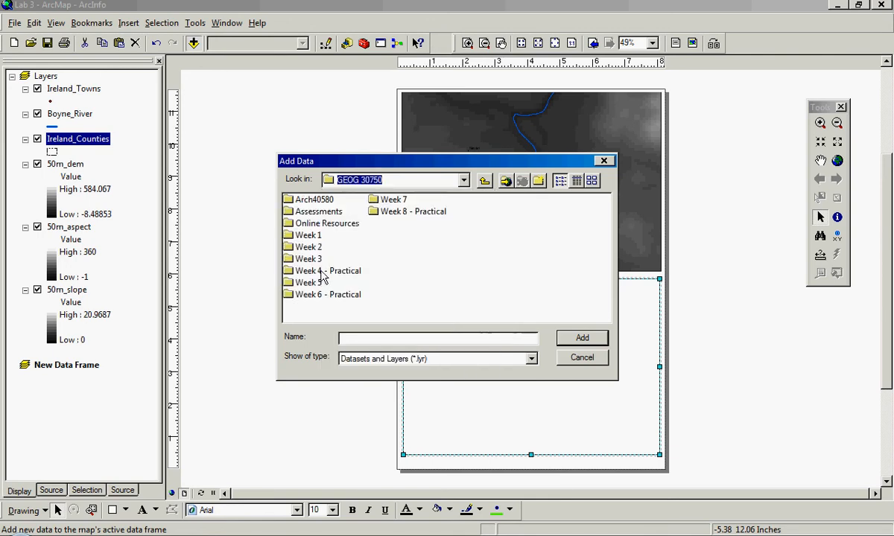
double_click(314, 271)
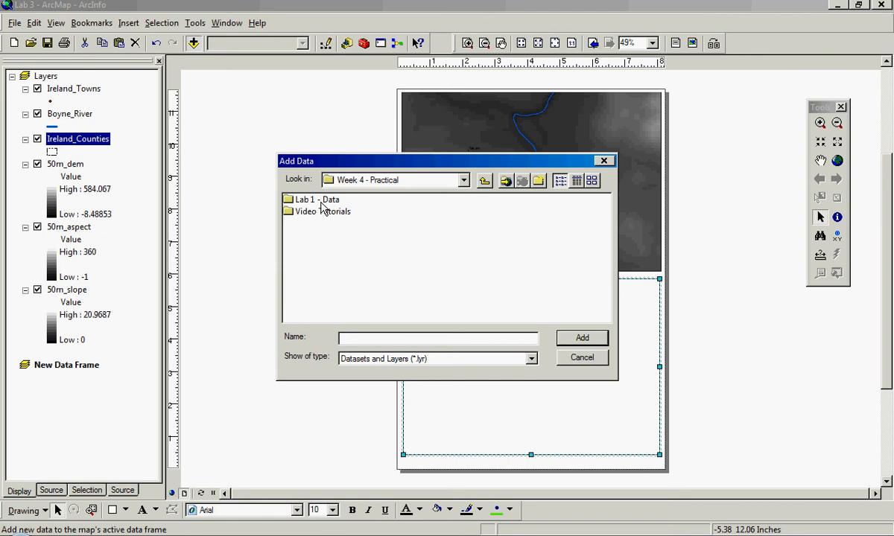
double_click(302, 198)
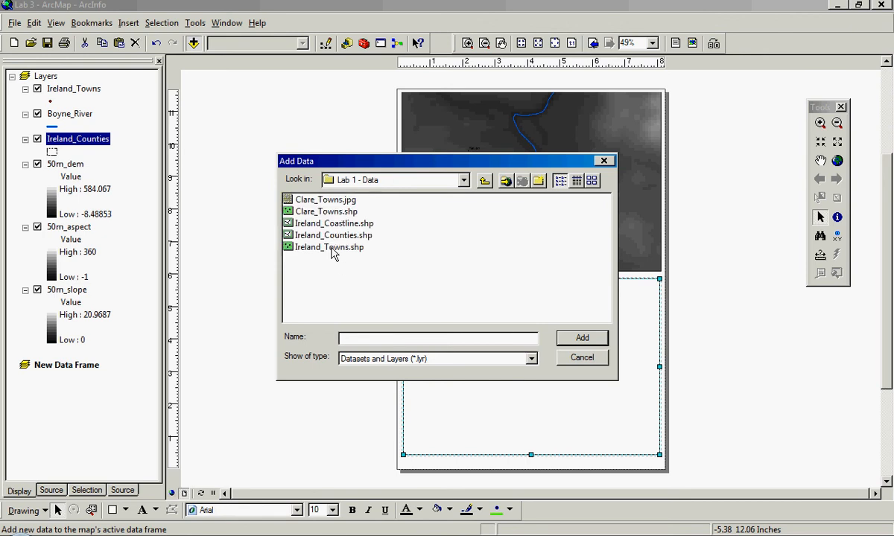
click(331, 249)
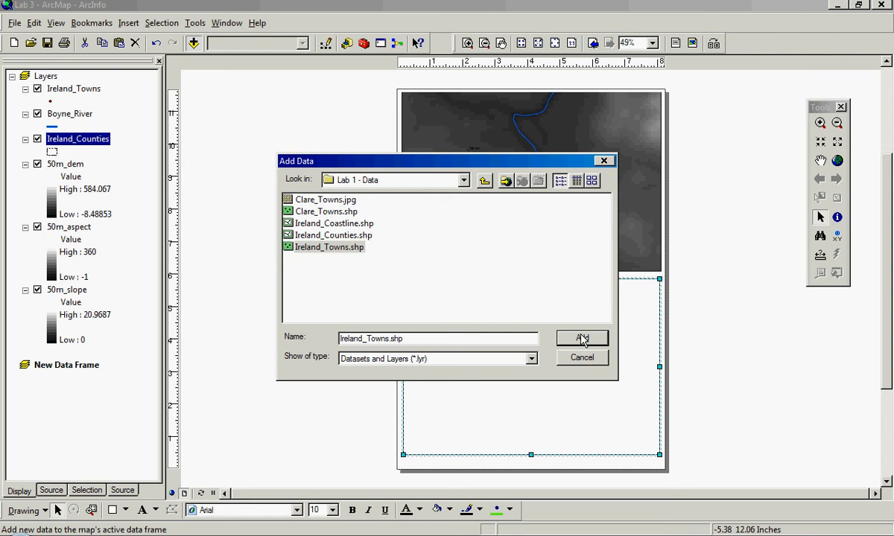
click(582, 339)
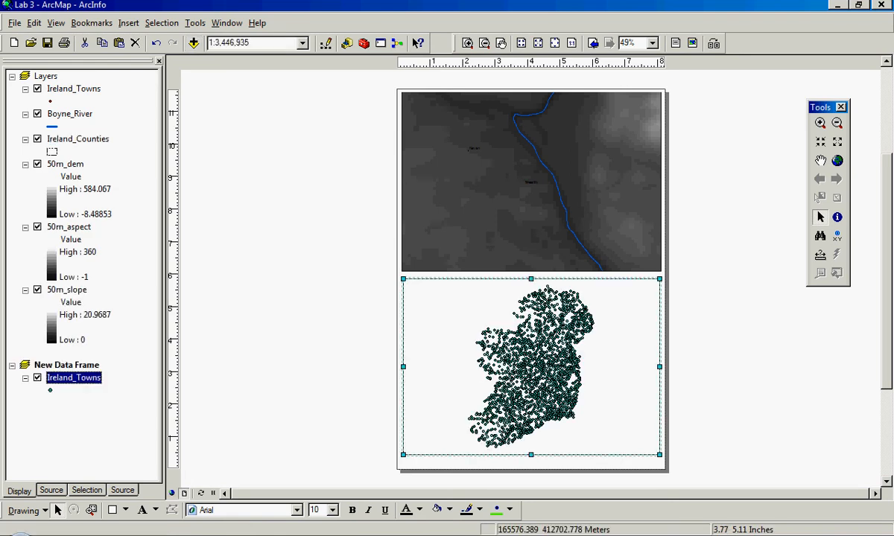
- Copy the Boyne_River layer from the Layers data frame into New Data Frame and dismiss the spatial reference warning
click(69, 113)
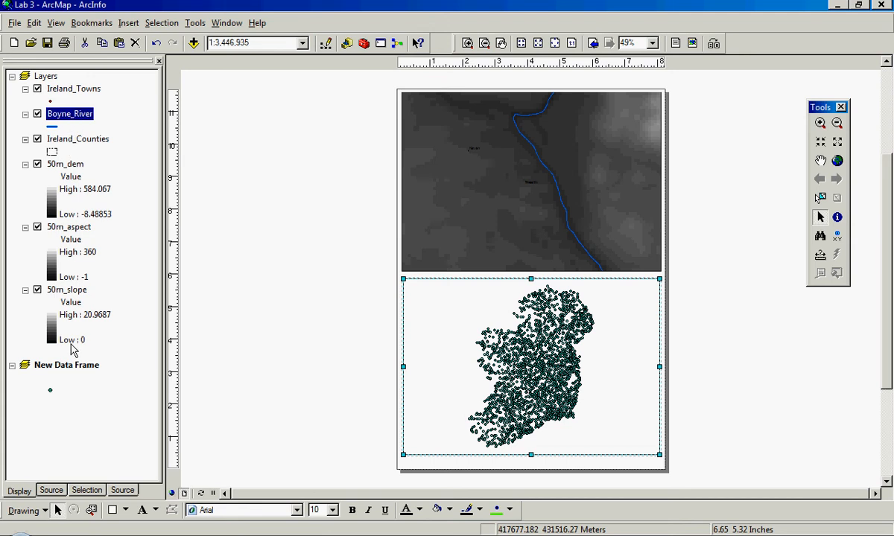
click(82, 425)
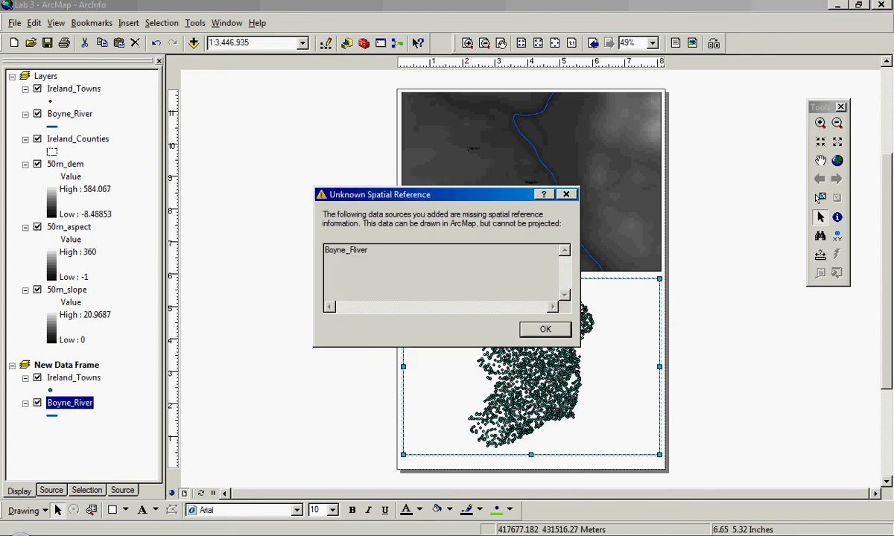
click(544, 329)
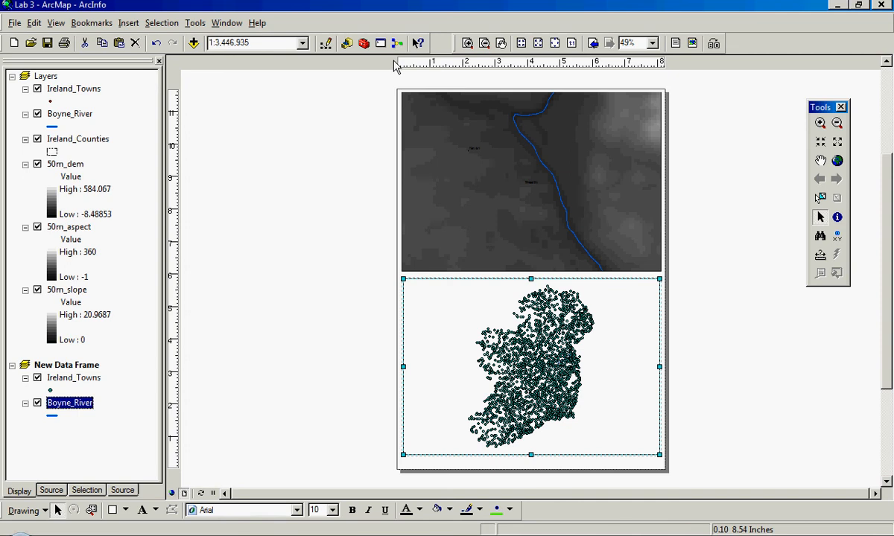
- Zoom the new data frame to the same stretch of the Boyne River as the upper map, at about 1:38,550
click(819, 123)
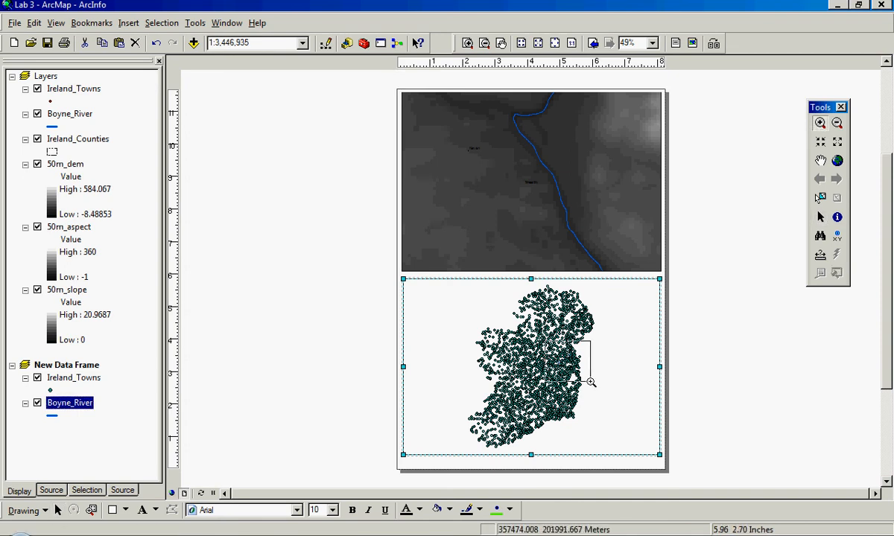
drag(544, 334, 604, 374)
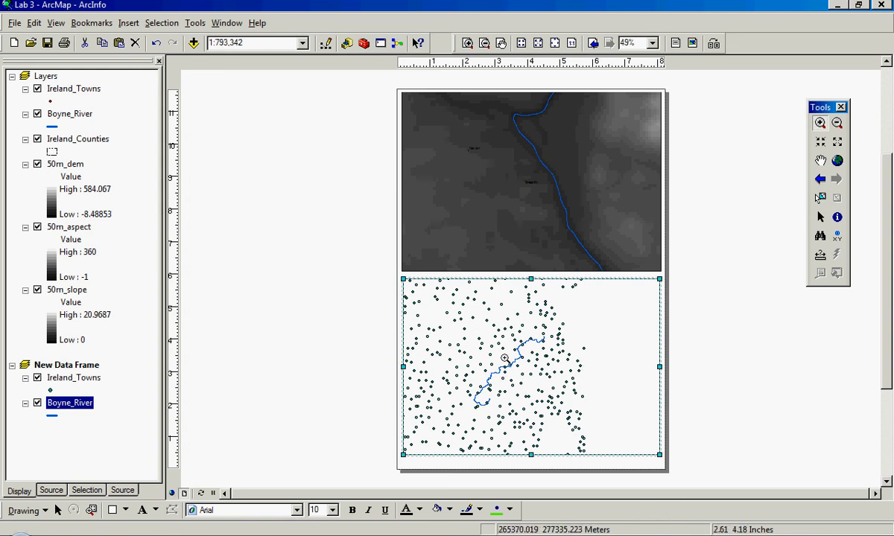
drag(451, 311, 511, 361)
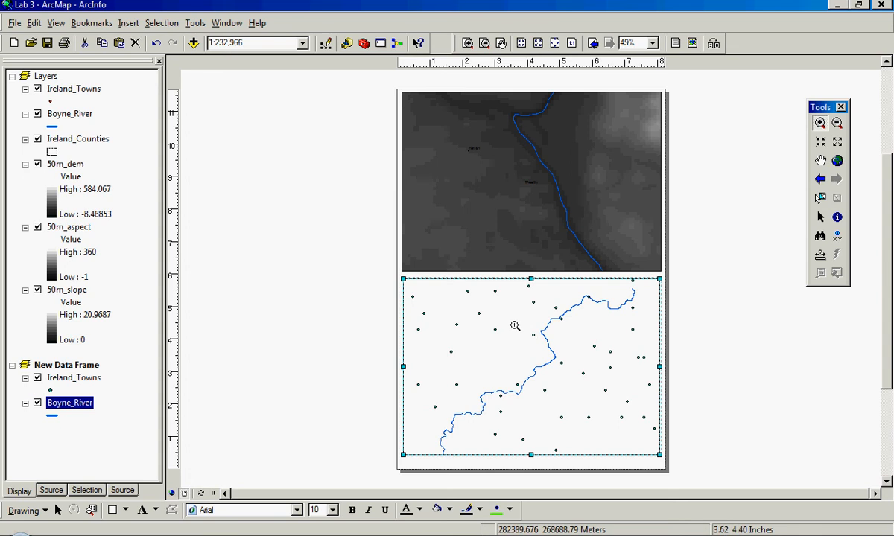
drag(491, 320, 612, 409)
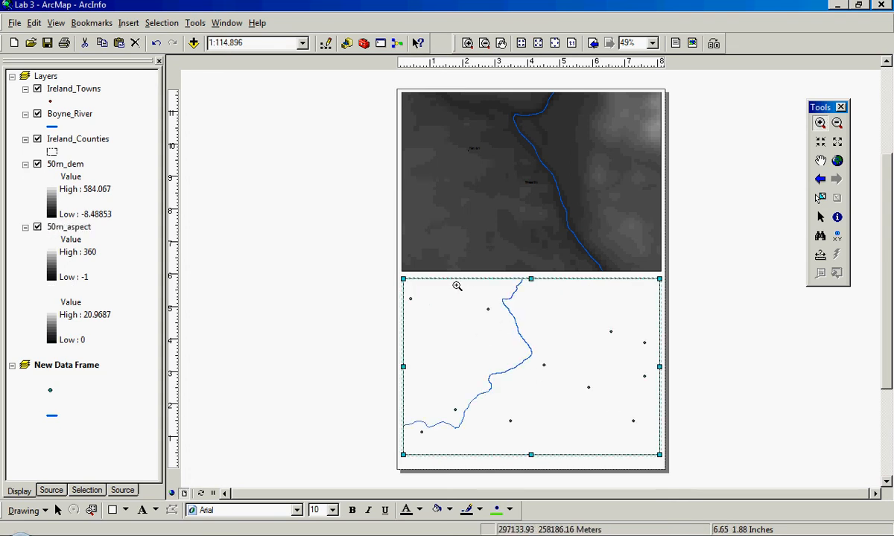
drag(596, 389, 453, 292)
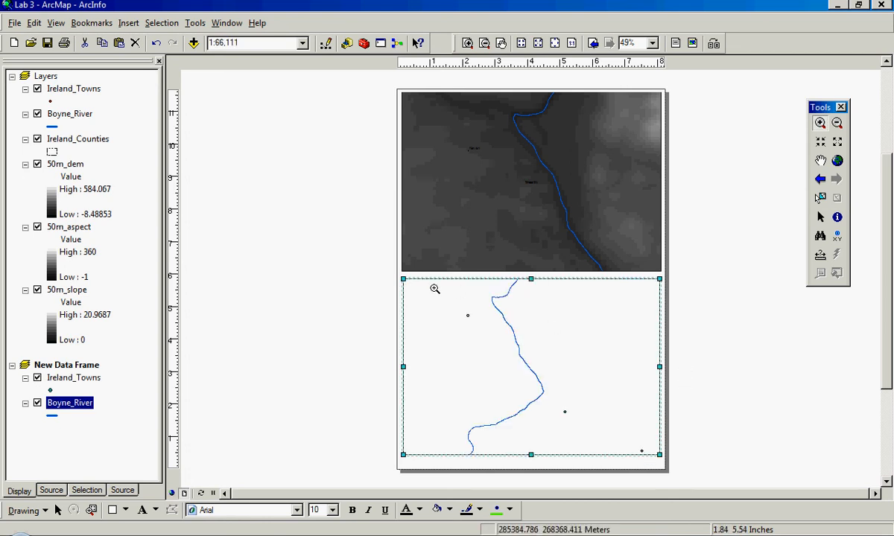
drag(421, 280, 574, 372)
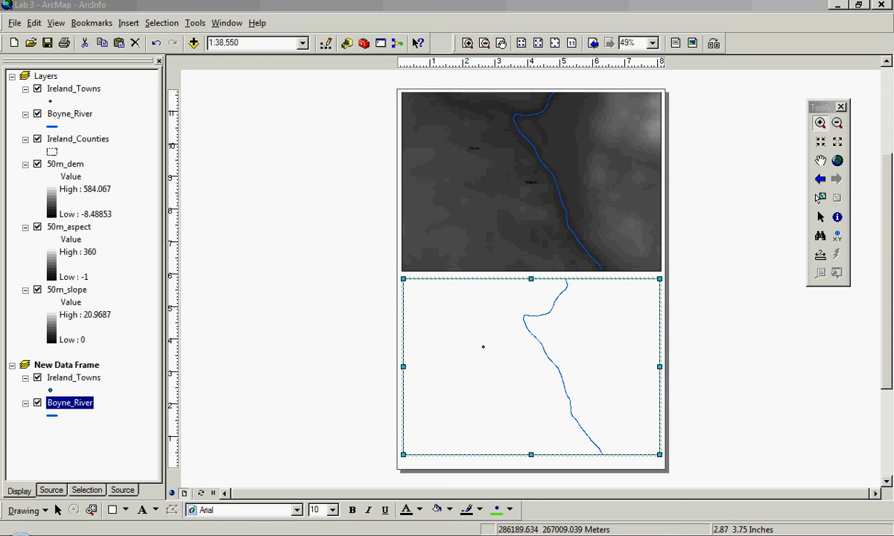
- Turn on feature labels for the Ireland_Towns layer in New Data Frame, using the Town2 field
click(74, 377)
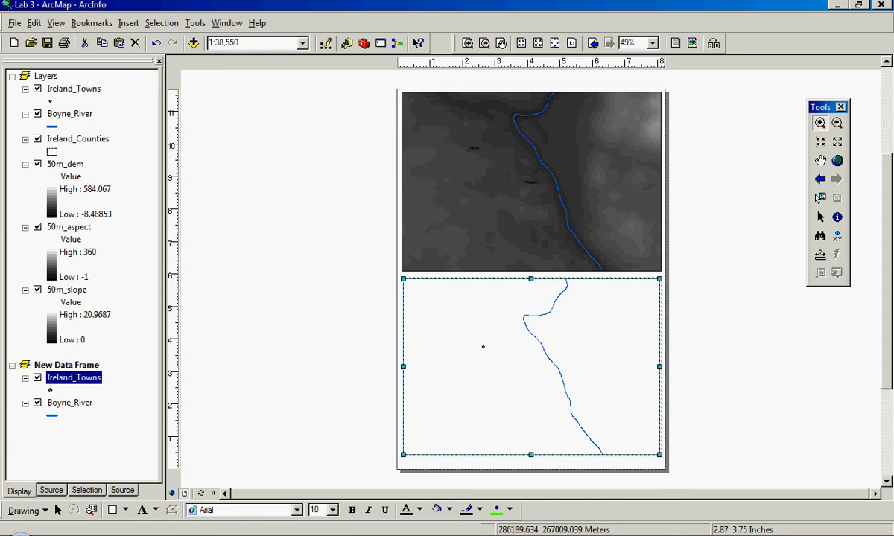
right_click(60, 377)
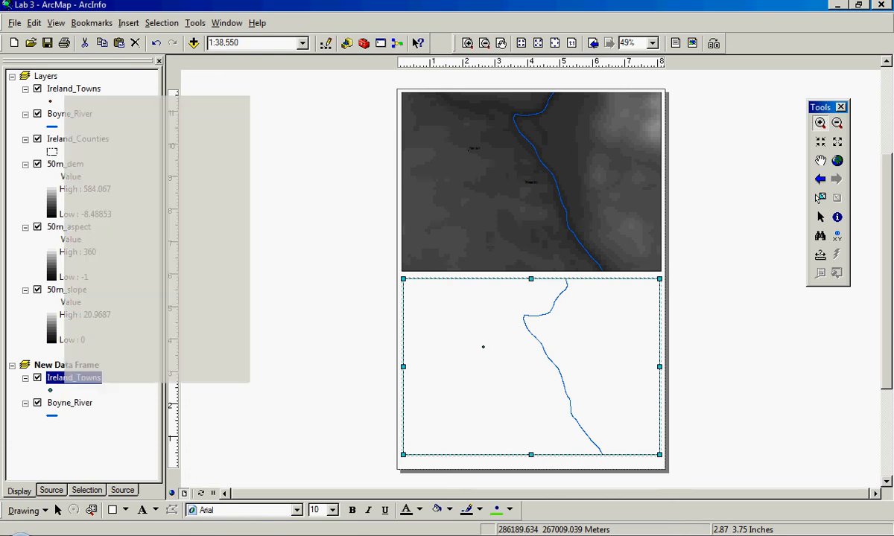
click(82, 371)
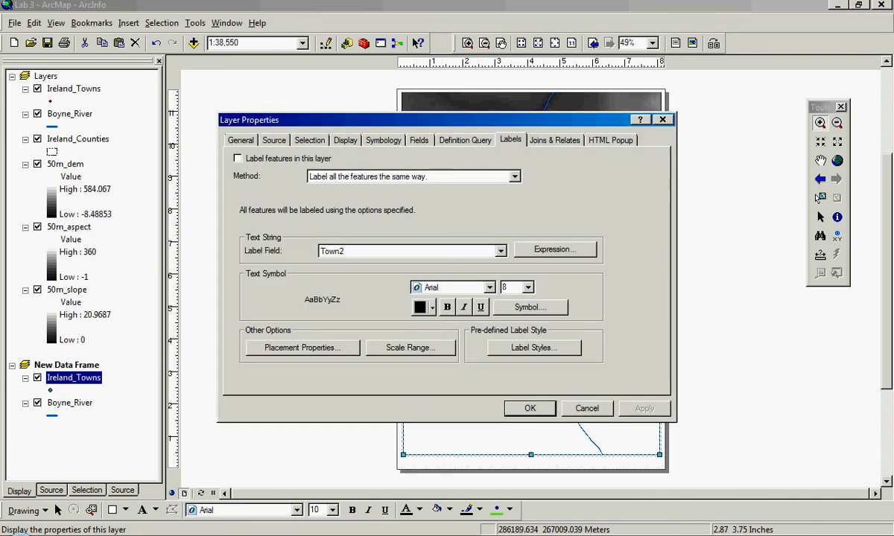
key(space)
- Restyle the town points of the Ireland_Towns layer in New Data Frame with a dark grey symbol of size 3
click(383, 140)
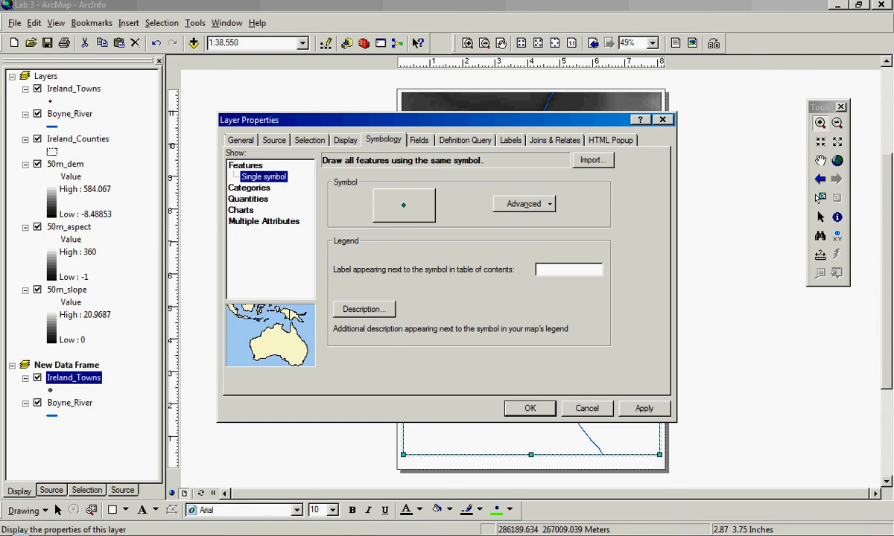
click(404, 204)
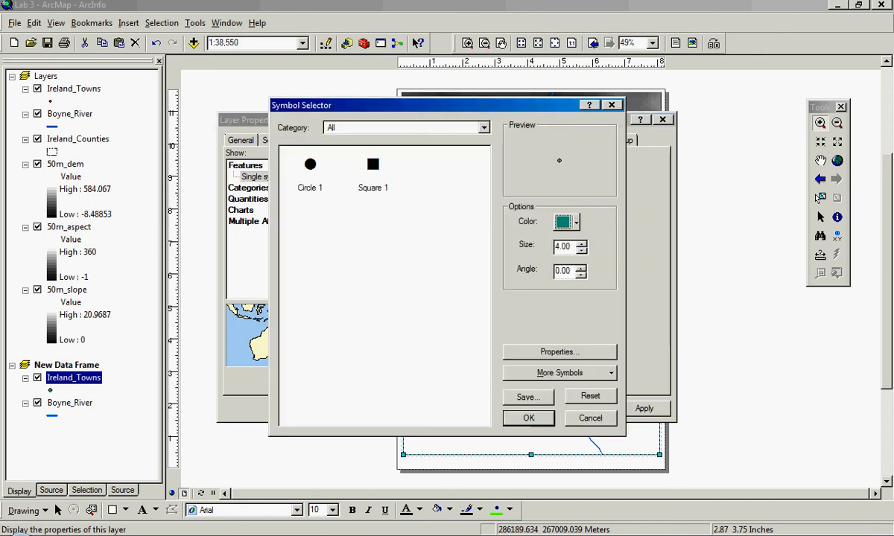
click(576, 221)
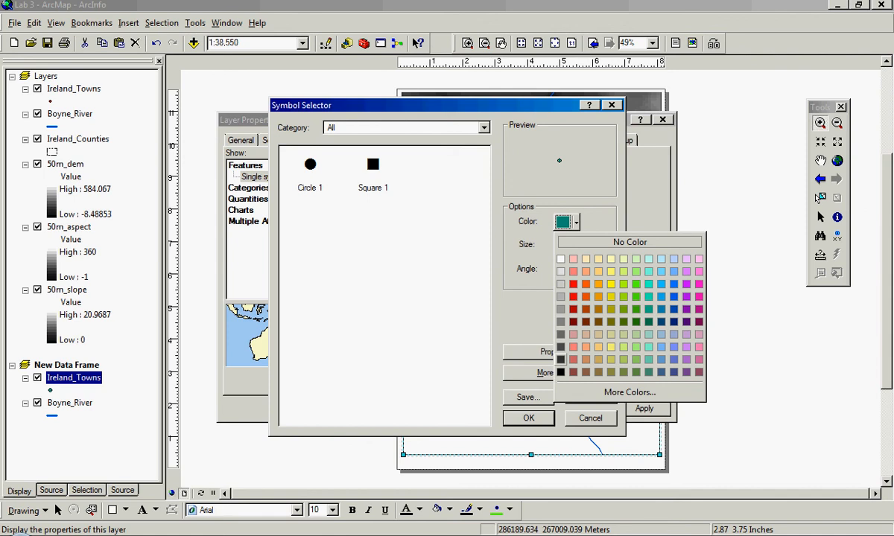
click(560, 359)
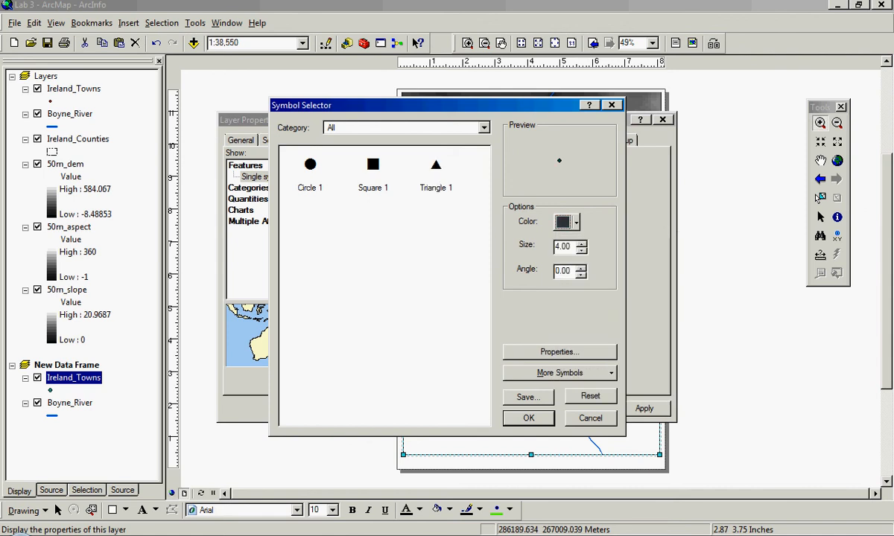
double_click(562, 245)
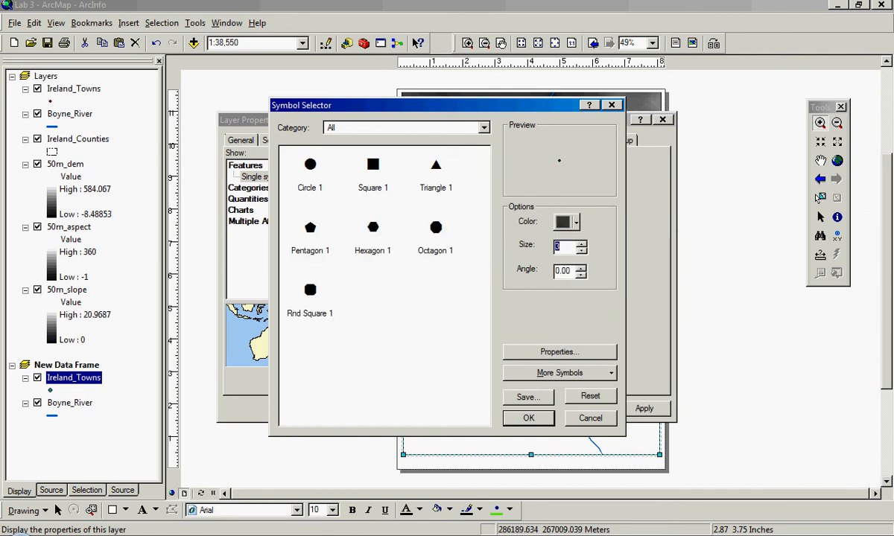
key(Return)
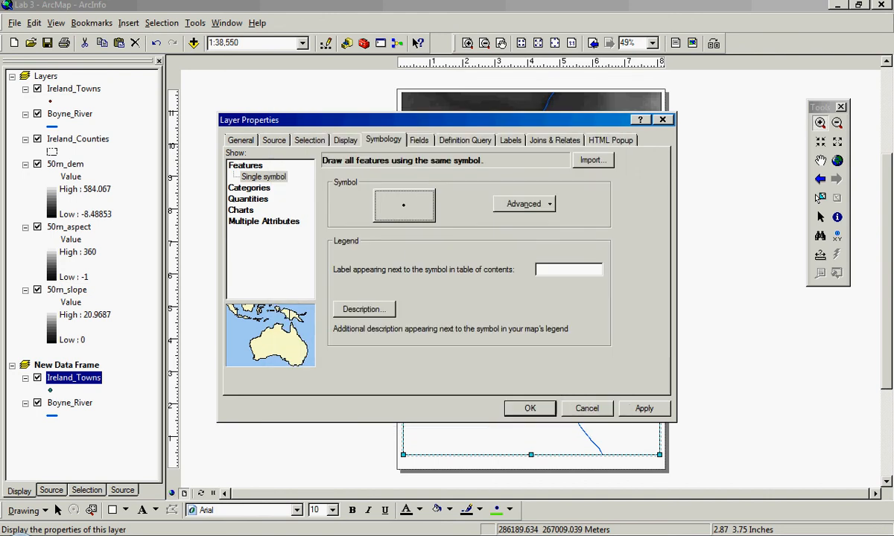
key(Return)
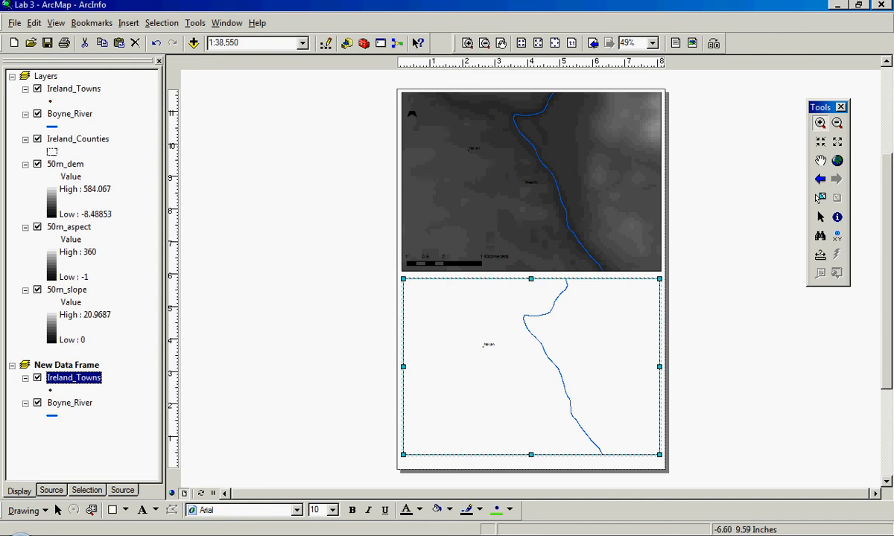
- Copy the 50m_slope layer from Layers into New Data Frame beneath Boyne_River, and set that river's line width to 2.5
click(67, 289)
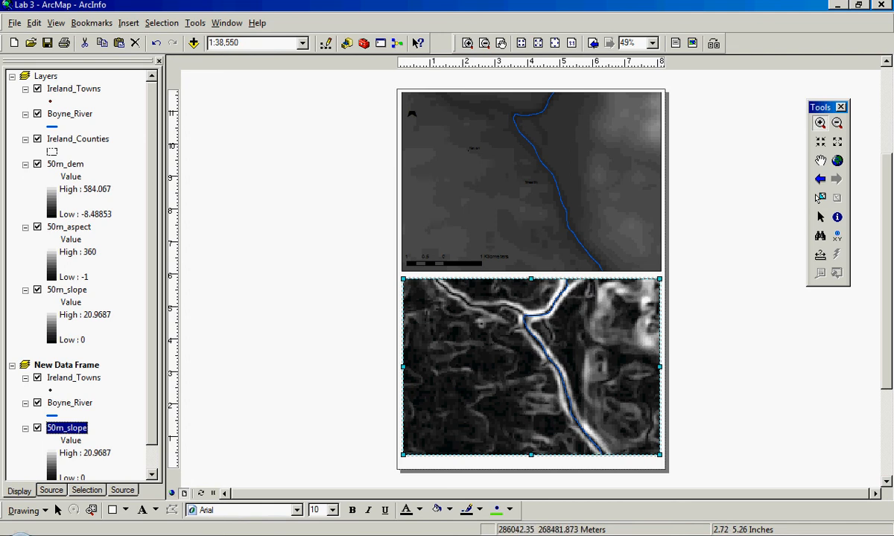
click(53, 415)
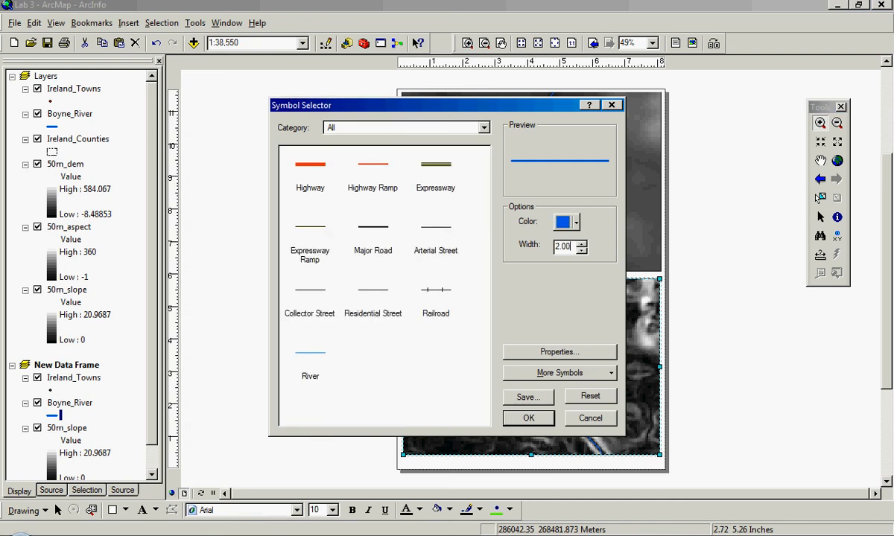
key(BackSpace)
key(BackSpace)
text(5)
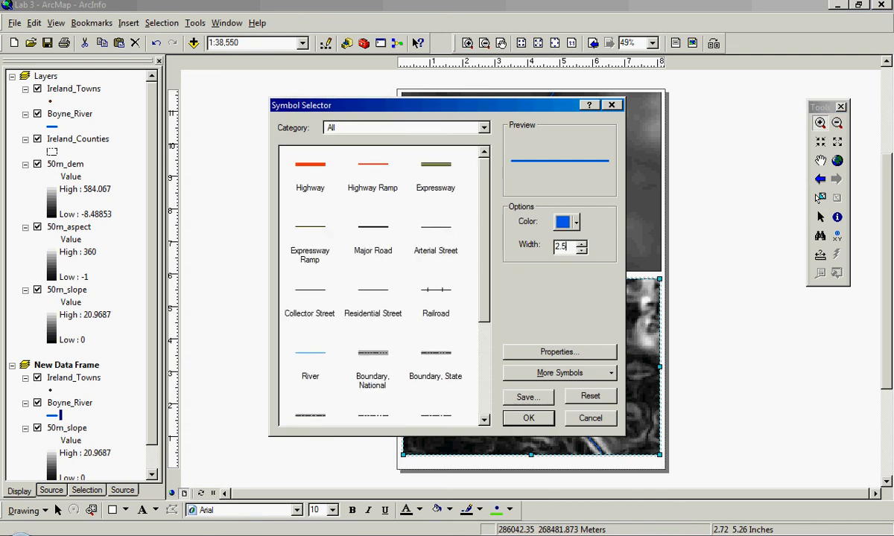
key(Return)
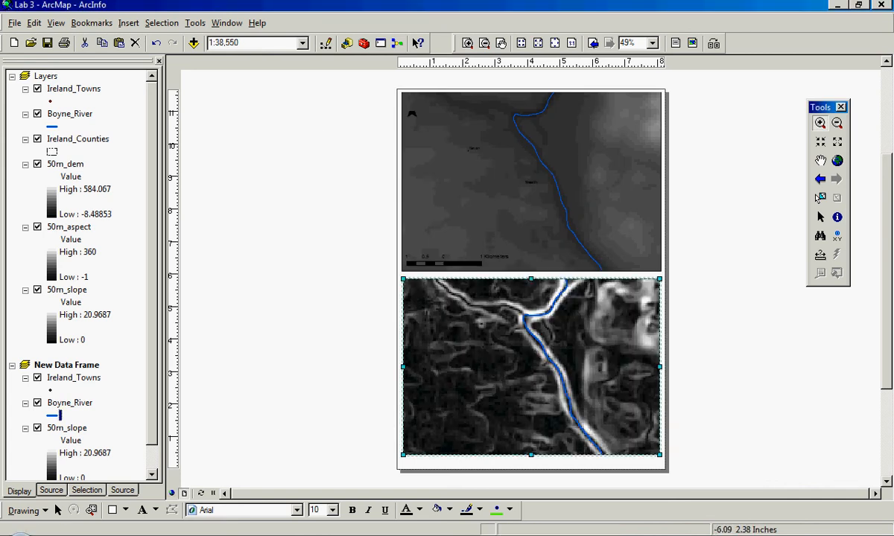
- Symbolize the 50m_slope layer in New Data Frame with the orange-yellow-blue colour ramp, inverted so steep slopes are orange
click(67, 427)
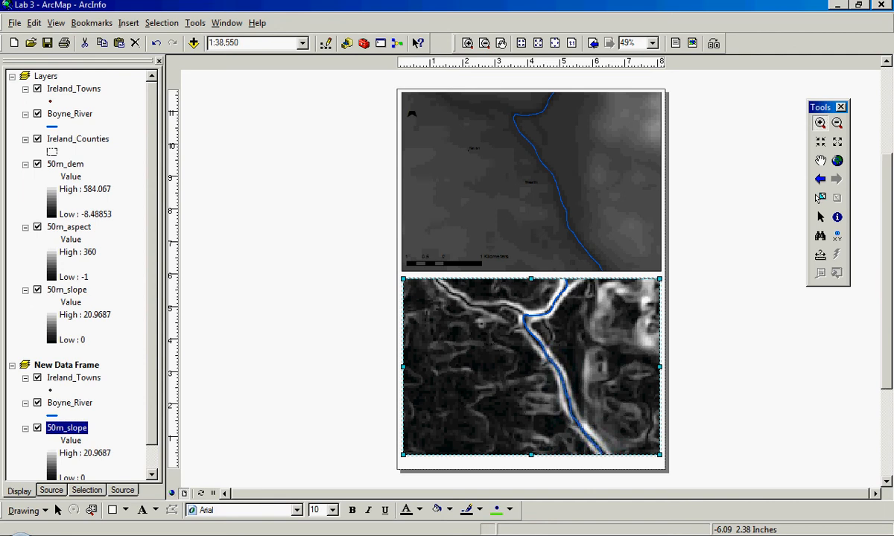
right_click(66, 427)
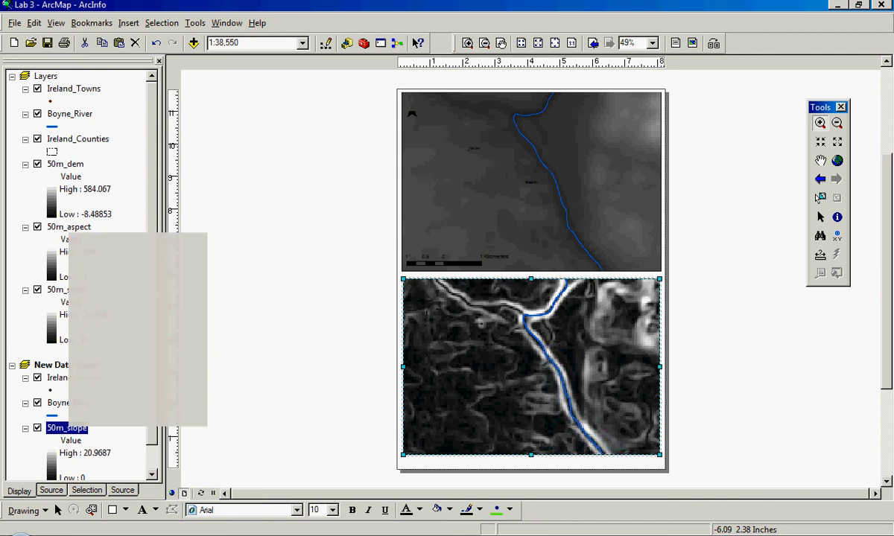
click(90, 415)
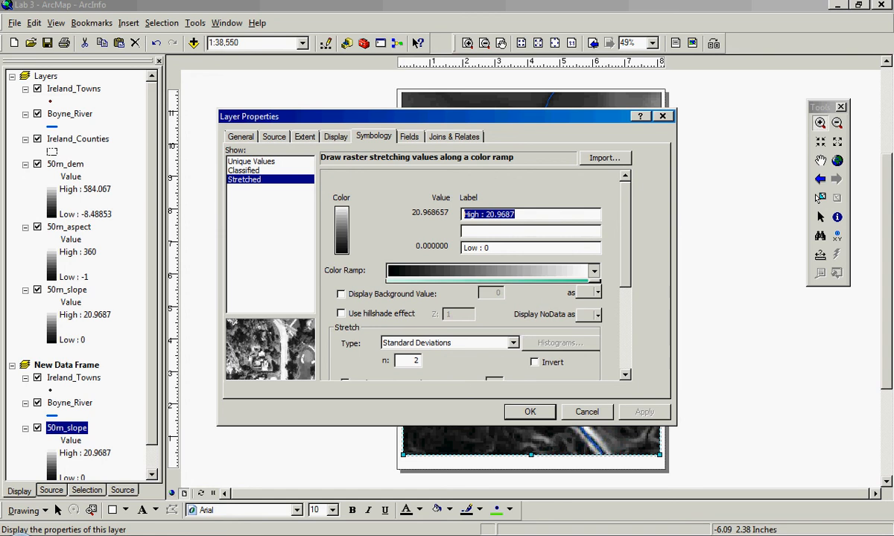
click(594, 271)
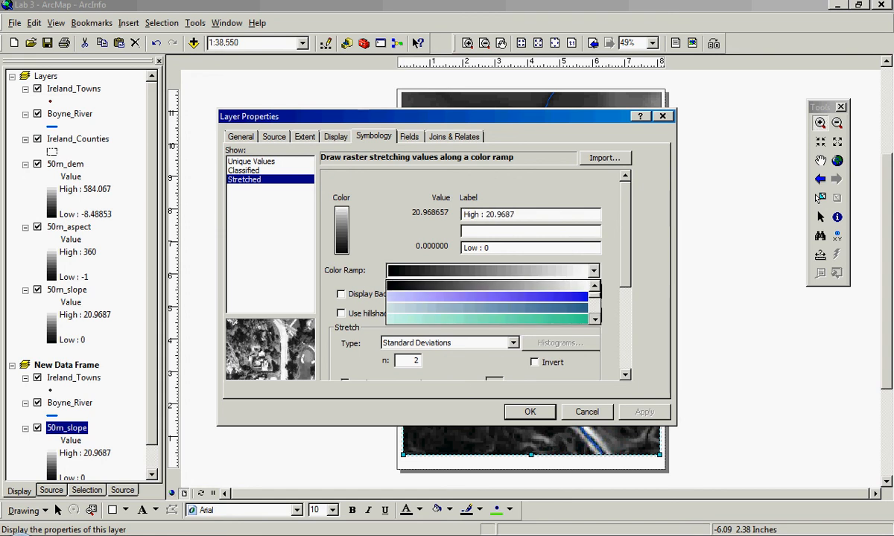
scroll(487, 301, down, 1)
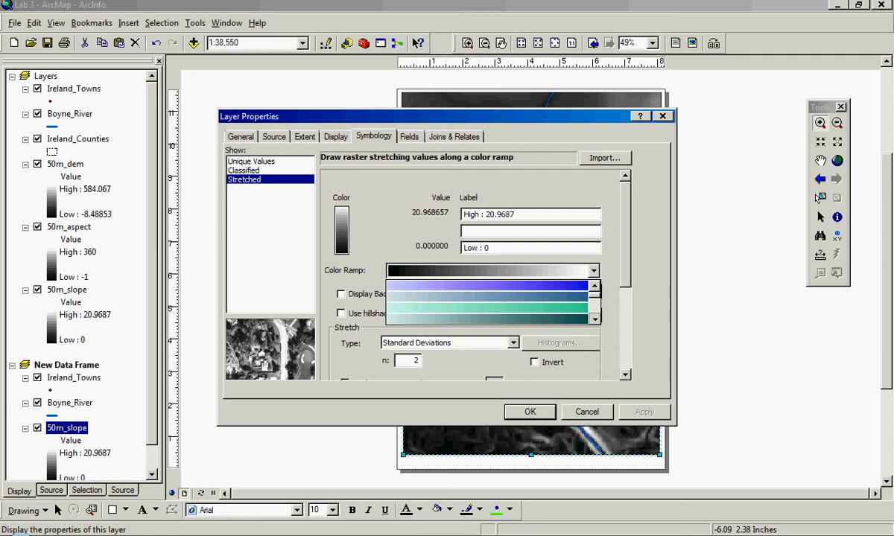
scroll(488, 301, down, 1)
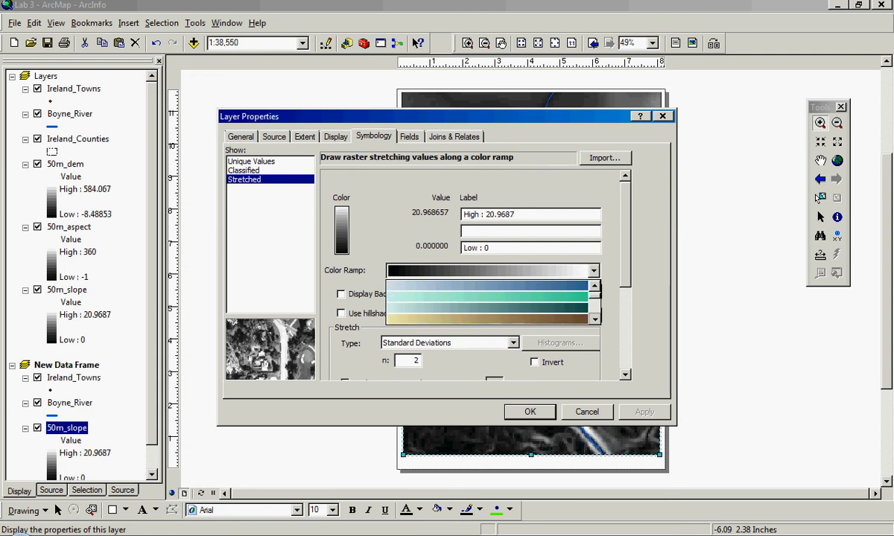
scroll(488, 302, down, 1)
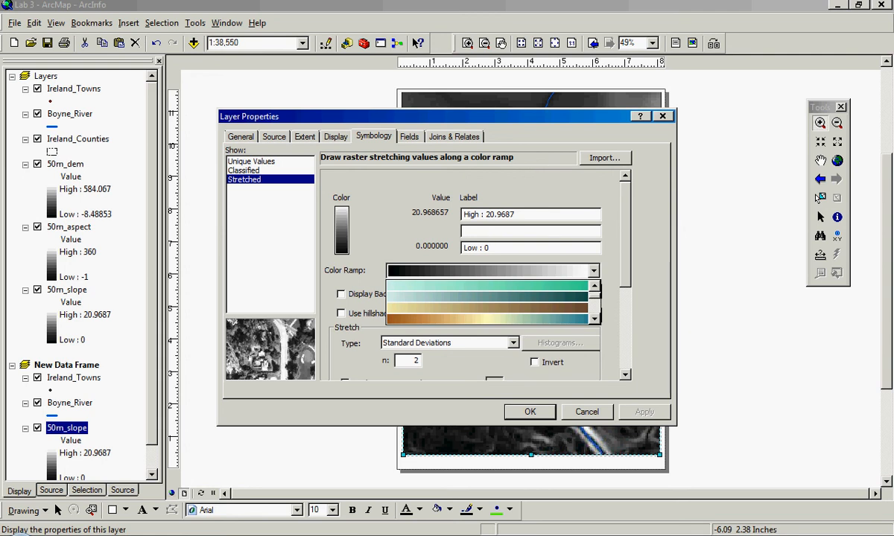
key(Return)
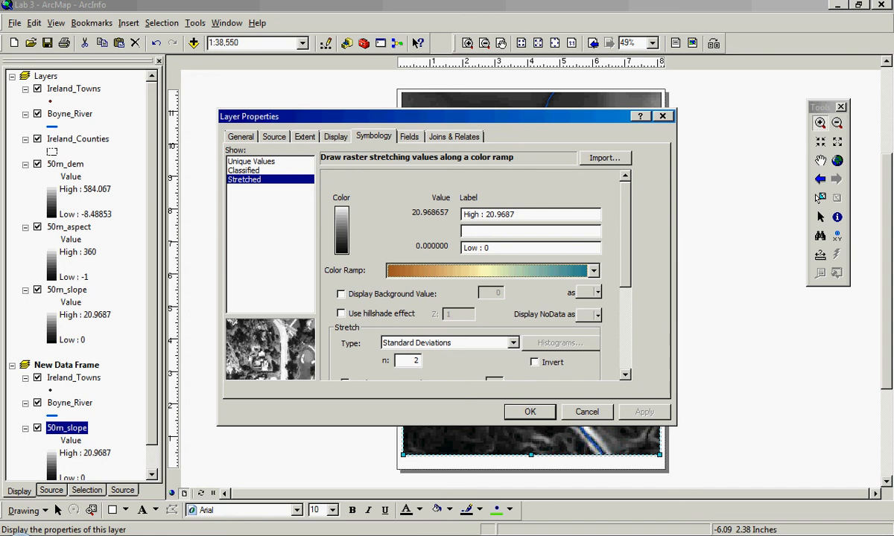
key(Down)
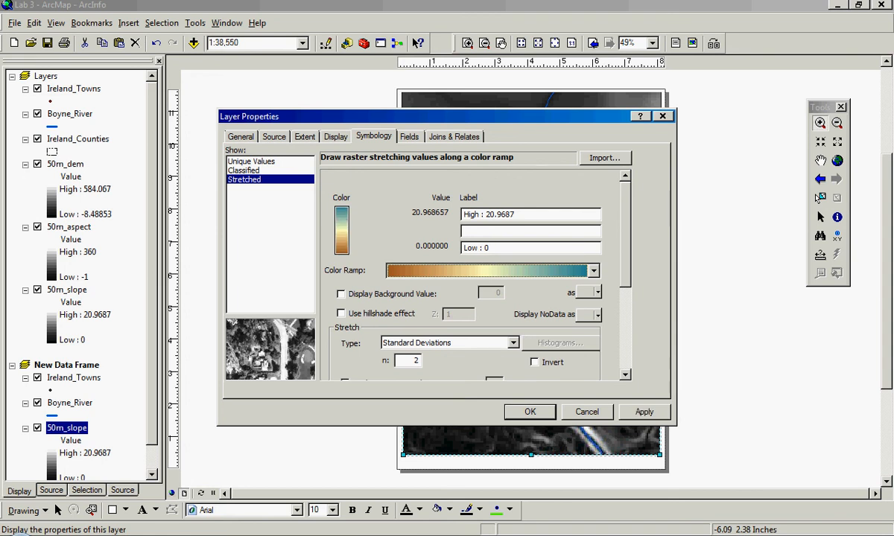
key(Down)
click(534, 362)
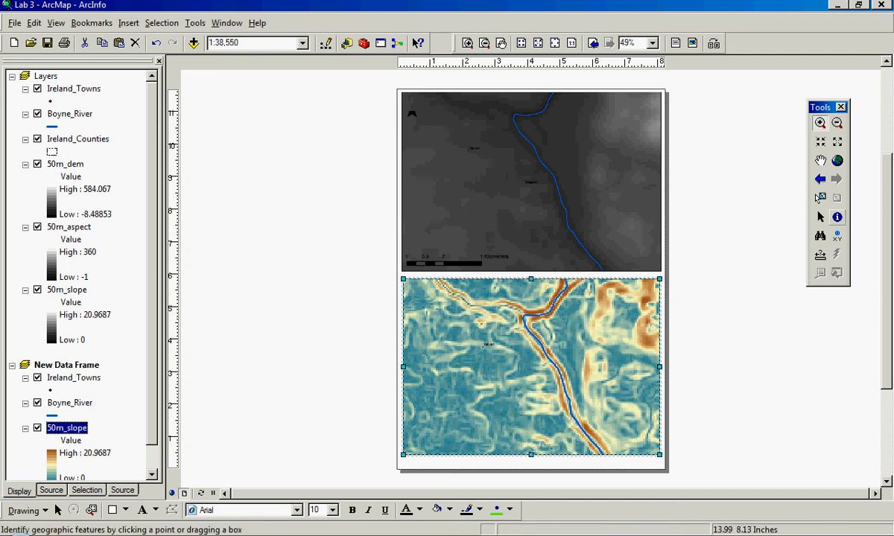
- Deselect the data frame and choose the Week 8 - Practical folder under GEOG 30750 as the map's export location
click(820, 217)
click(737, 425)
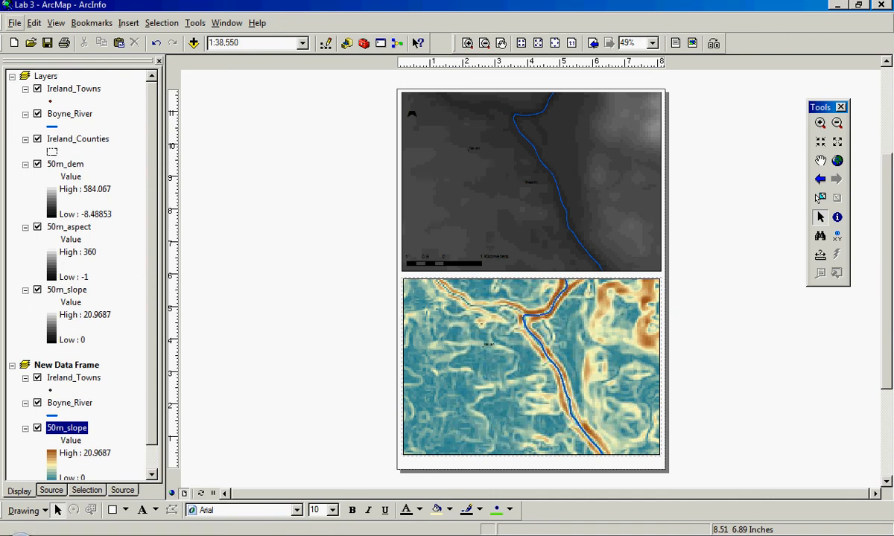
key(alt+f)
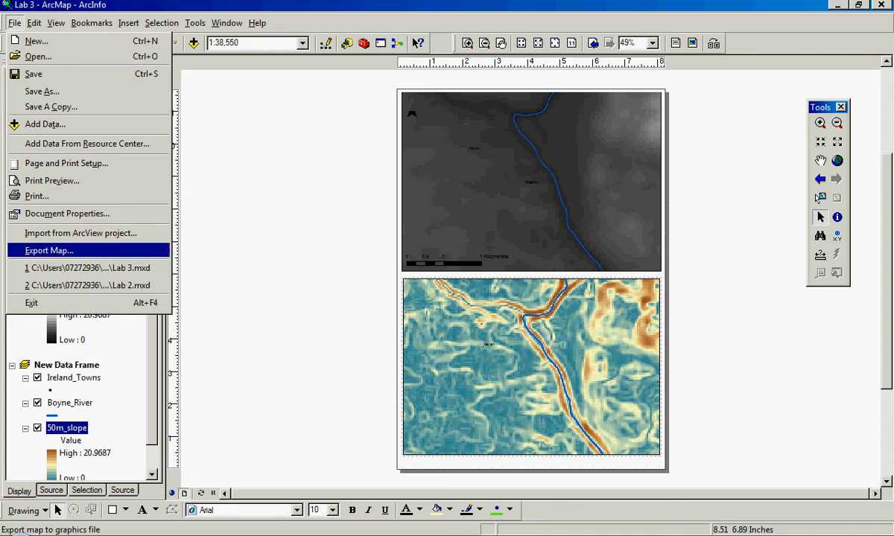
key(Return)
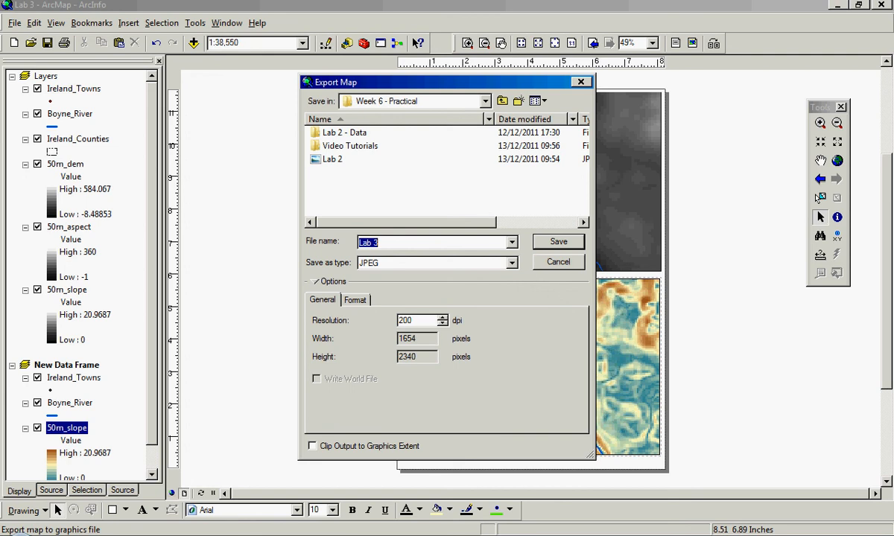
click(462, 100)
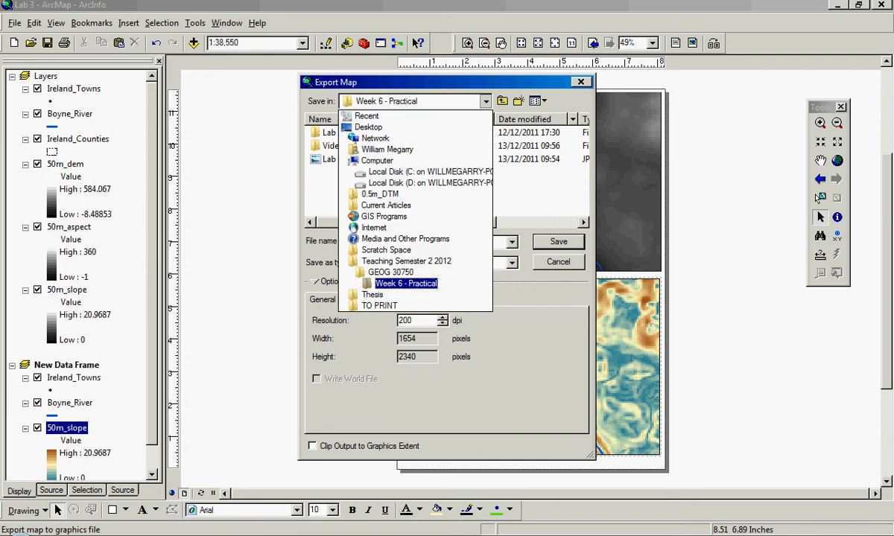
click(390, 272)
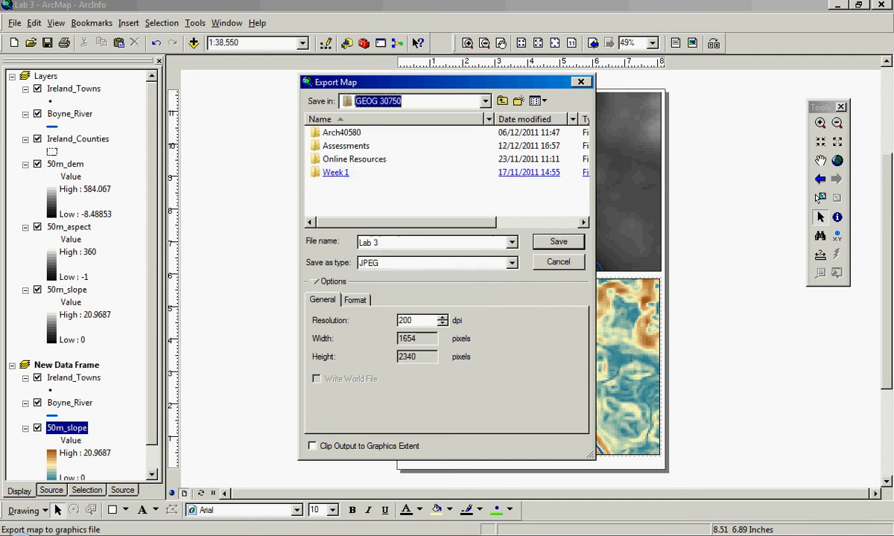
scroll(335, 172, down, 2)
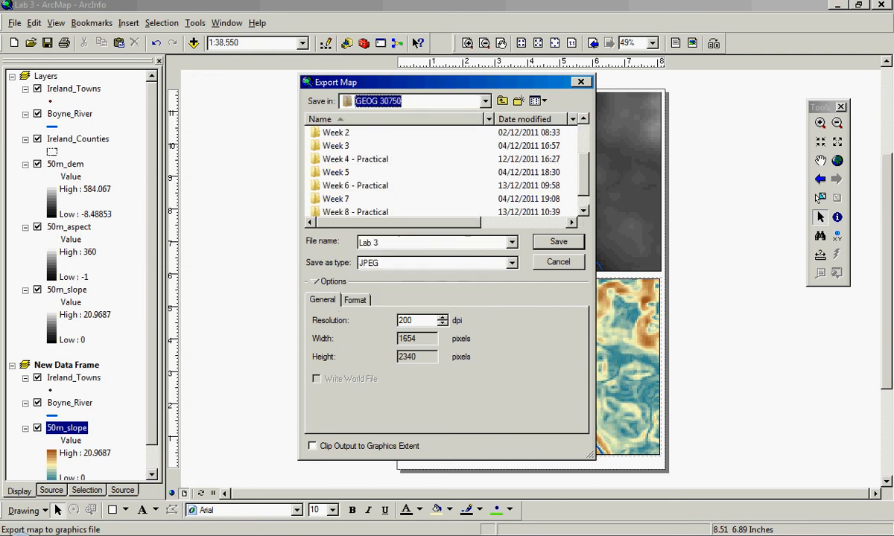
scroll(335, 172, down, 1)
click(350, 199)
double_click(350, 200)
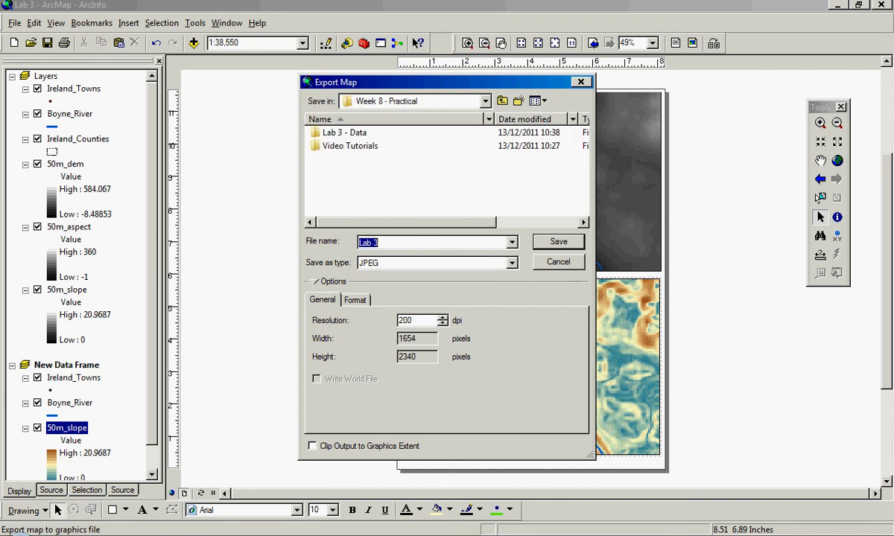
- Export the map layout as a JPEG named Lab 3
key(Tab)
key(alt+Down)
key(Return)
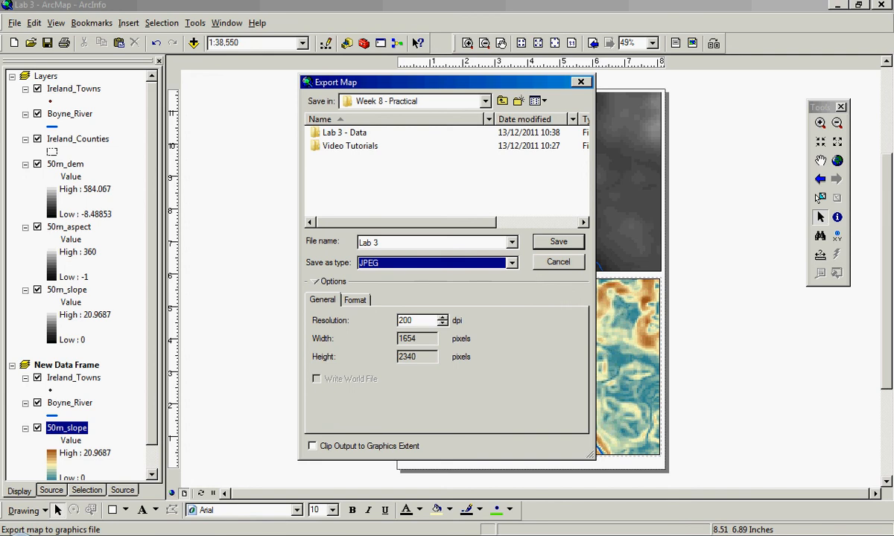
key(shift+Tab)
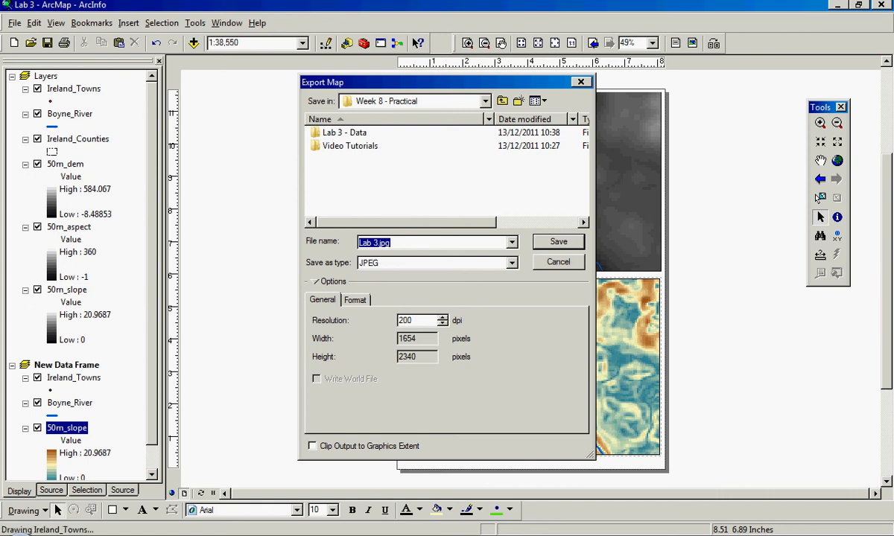
key(Return)
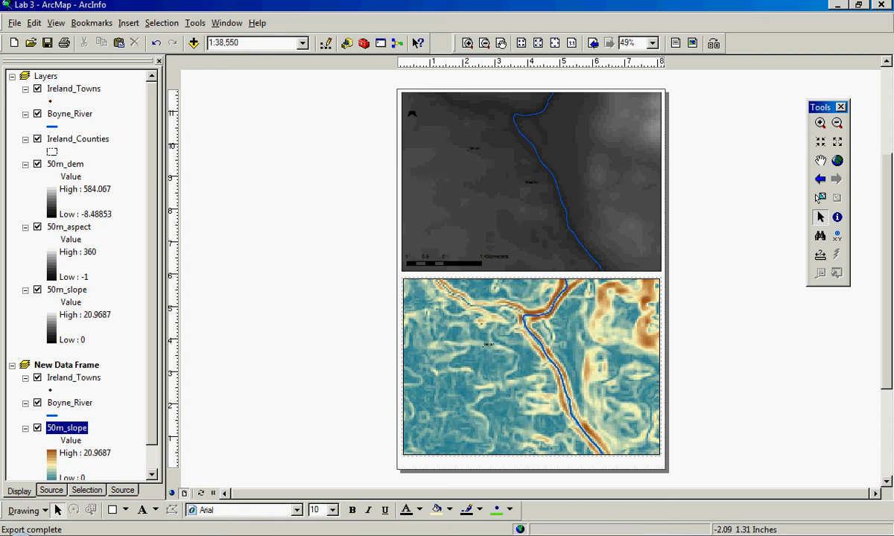
- Switch to Windows Explorer and open the exported Lab 3 JPEG from the Week 8 - Practical folder to check it
key(alt+Tab)
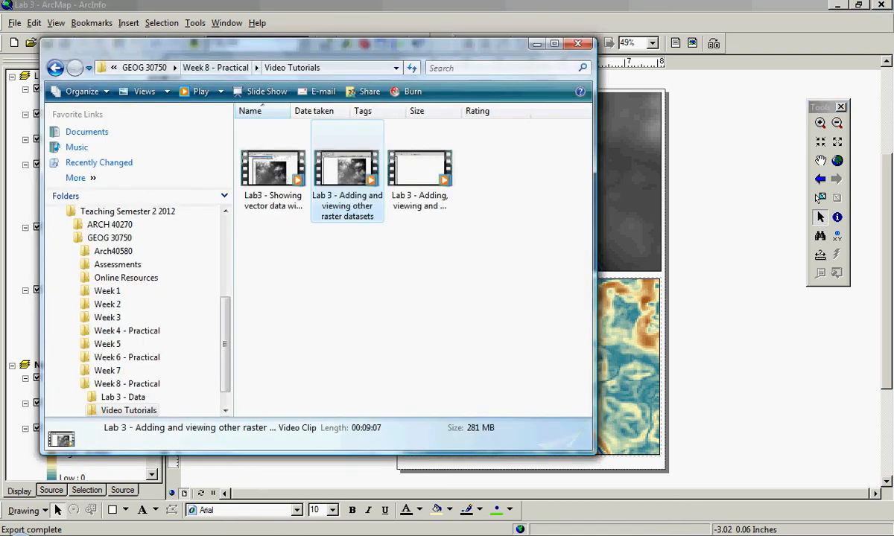
click(216, 67)
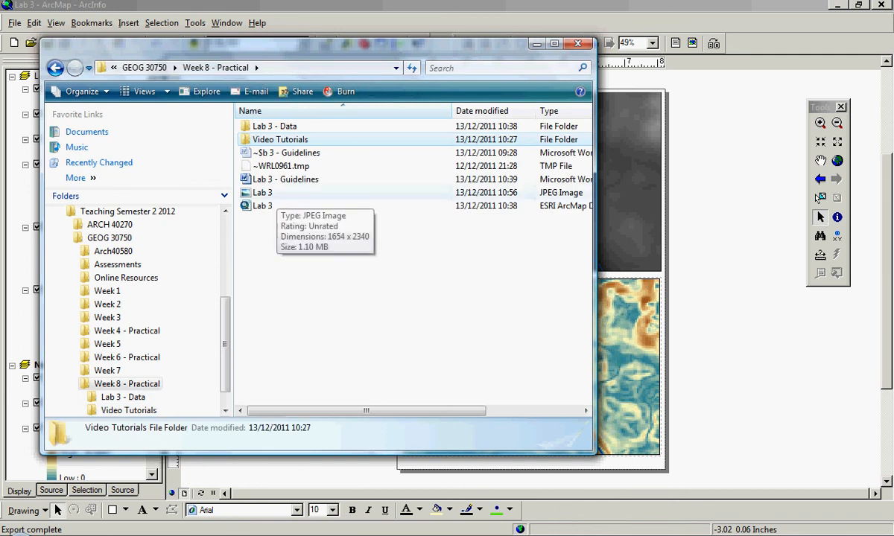
click(262, 192)
double_click(263, 193)
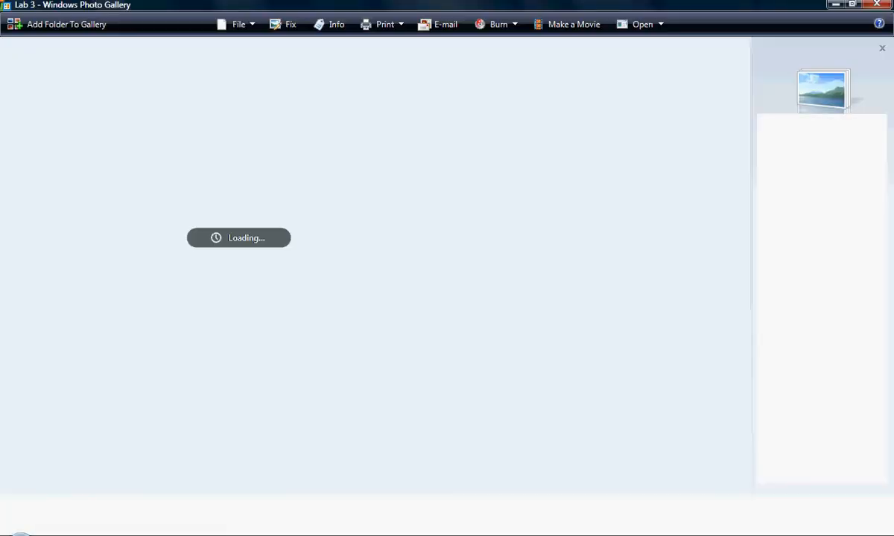